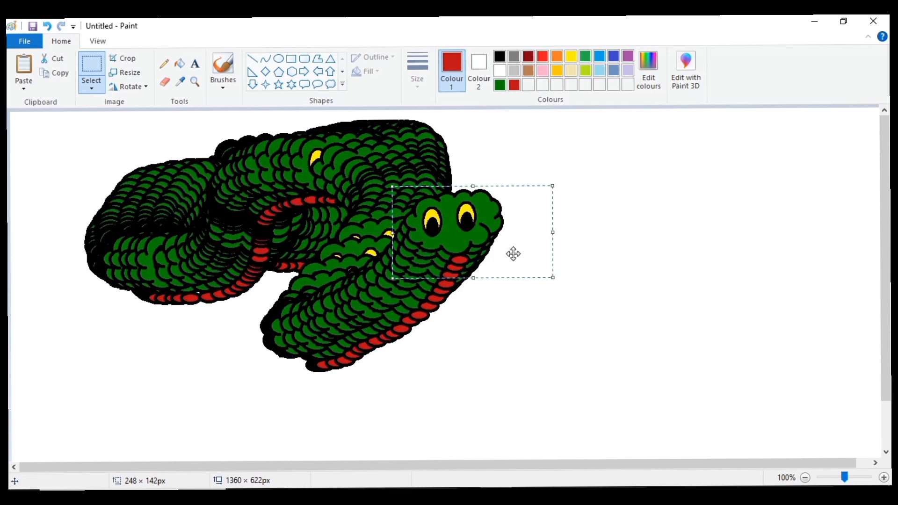
- Trail the selected snake head around the canvas so its overlapping copies form a long, coiled body
{"action": "mouse_move", "coordinate": [440, 218]}
{"action": "left_mouse_down"}
{"action": "mouse_move", "coordinate": [475, 217]}
{"action": "mouse_move", "coordinate": [552, 161]}
{"action": "left_mouse_up"}
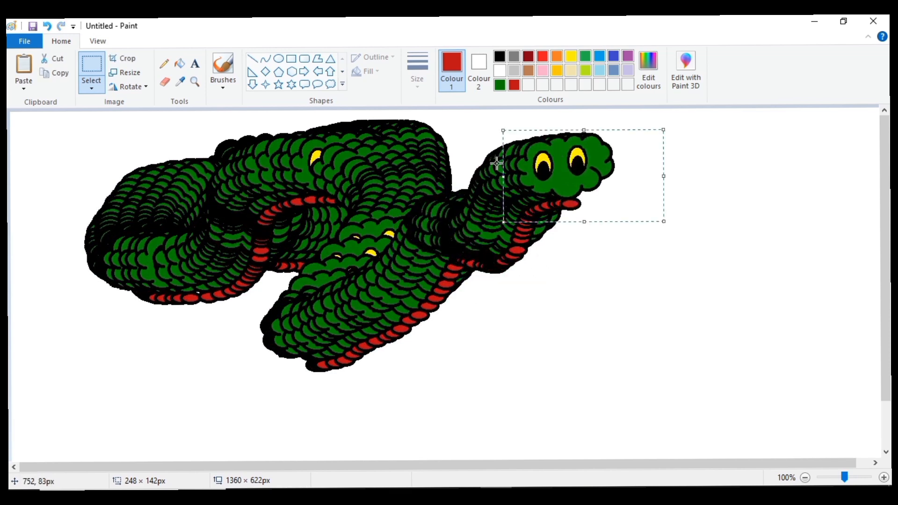
{"action": "mouse_move", "coordinate": [582, 187]}
{"action": "left_mouse_down"}
{"action": "mouse_move", "coordinate": [406, 204]}
{"action": "mouse_move", "coordinate": [495, 216]}
{"action": "mouse_move", "coordinate": [475, 275]}
{"action": "mouse_move", "coordinate": [335, 301]}
{"action": "mouse_move", "coordinate": [456, 188]}
{"action": "mouse_move", "coordinate": [363, 234]}
{"action": "mouse_move", "coordinate": [299, 311]}
{"action": "mouse_move", "coordinate": [417, 211]}
{"action": "mouse_move", "coordinate": [493, 256]}
{"action": "mouse_move", "coordinate": [254, 249]}
{"action": "mouse_move", "coordinate": [487, 229]}
{"action": "mouse_move", "coordinate": [293, 180]}
{"action": "mouse_move", "coordinate": [260, 278]}
{"action": "mouse_move", "coordinate": [521, 213]}
{"action": "mouse_move", "coordinate": [631, 243]}
{"action": "mouse_move", "coordinate": [691, 193]}
{"action": "mouse_move", "coordinate": [746, 257]}
{"action": "mouse_move", "coordinate": [487, 236]}
{"action": "mouse_move", "coordinate": [403, 299]}
{"action": "mouse_move", "coordinate": [400, 290]}
{"action": "left_mouse_up"}
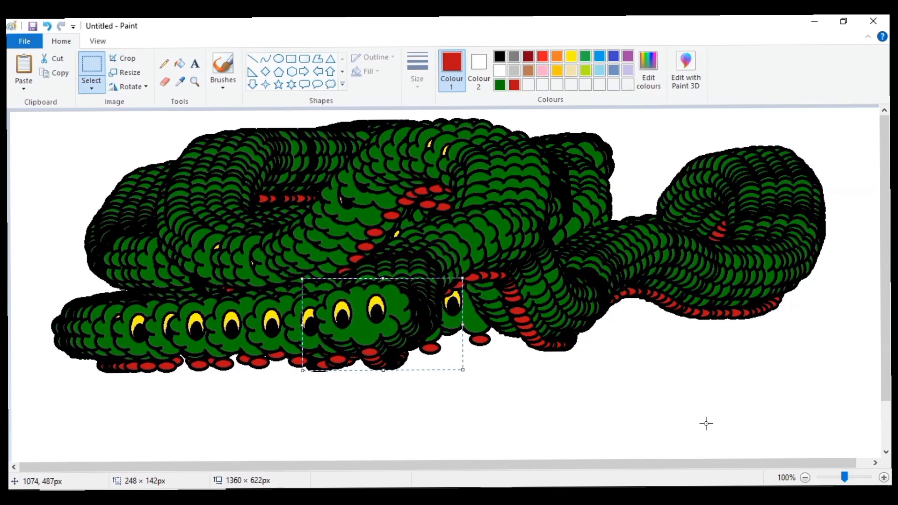
{"action": "mouse_move", "coordinate": [375, 318]}
{"action": "left_mouse_down"}
{"action": "mouse_move", "coordinate": [291, 298]}
{"action": "mouse_move", "coordinate": [184, 310]}
{"action": "mouse_move", "coordinate": [187, 359]}
{"action": "mouse_move", "coordinate": [326, 308]}
{"action": "mouse_move", "coordinate": [388, 240]}
{"action": "mouse_move", "coordinate": [456, 321]}
{"action": "mouse_move", "coordinate": [554, 408]}
{"action": "mouse_move", "coordinate": [656, 292]}
{"action": "left_mouse_up"}
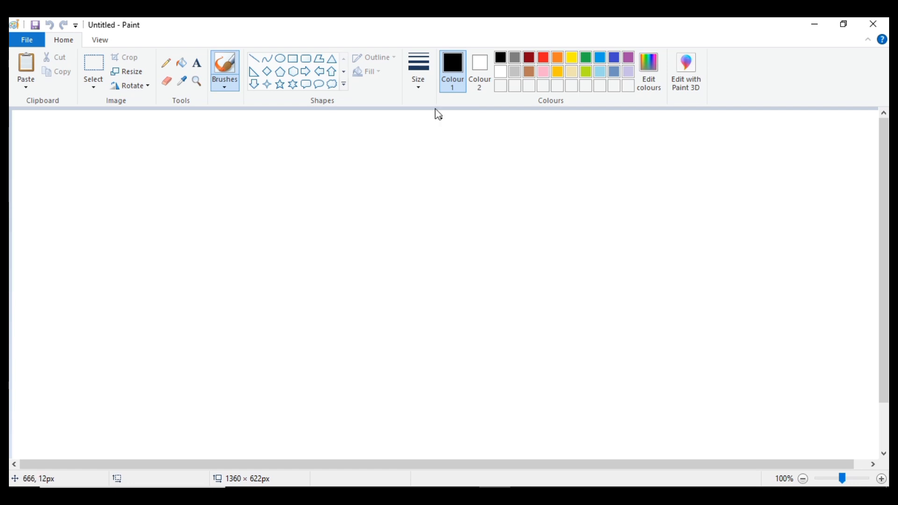
- Draw a cloud callout about 152 × 116 px near the top of the canvas and erase its small tail bubbles
{"action": "left_click", "coordinate": [333, 85]}
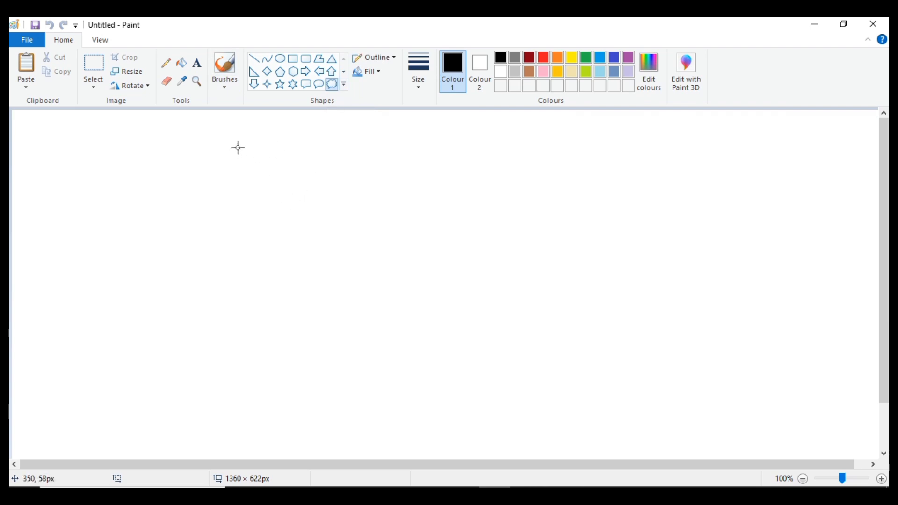
{"action": "left_click_drag", "start_coordinate": [235, 140], "coordinate": [332, 216]}
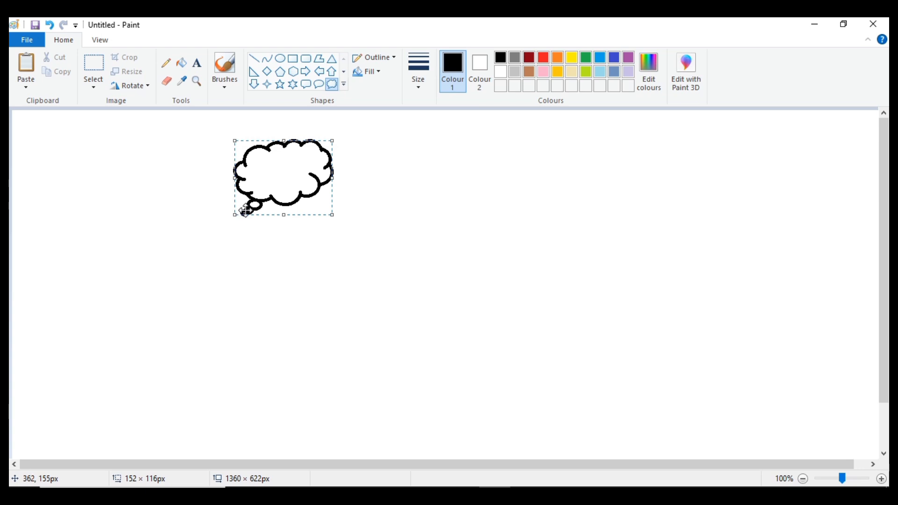
{"action": "left_click", "coordinate": [167, 83]}
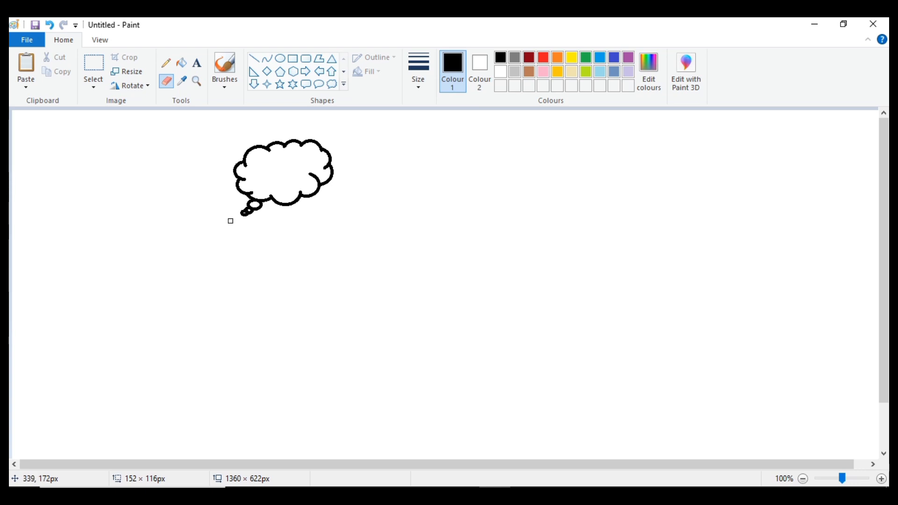
{"action": "mouse_move", "coordinate": [230, 221]}
{"action": "left_mouse_down"}
{"action": "mouse_move", "coordinate": [263, 207]}
{"action": "mouse_move", "coordinate": [253, 206]}
{"action": "left_mouse_up"}
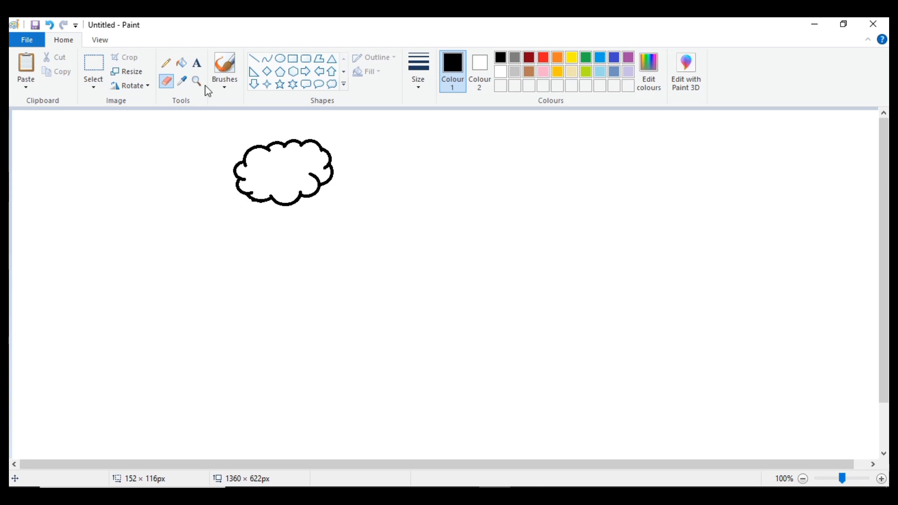
- Draw two upright ovals beside the cloud, one about 34 × 52 px and a smaller one about 18 × 30 px
{"action": "left_click", "coordinate": [282, 64]}
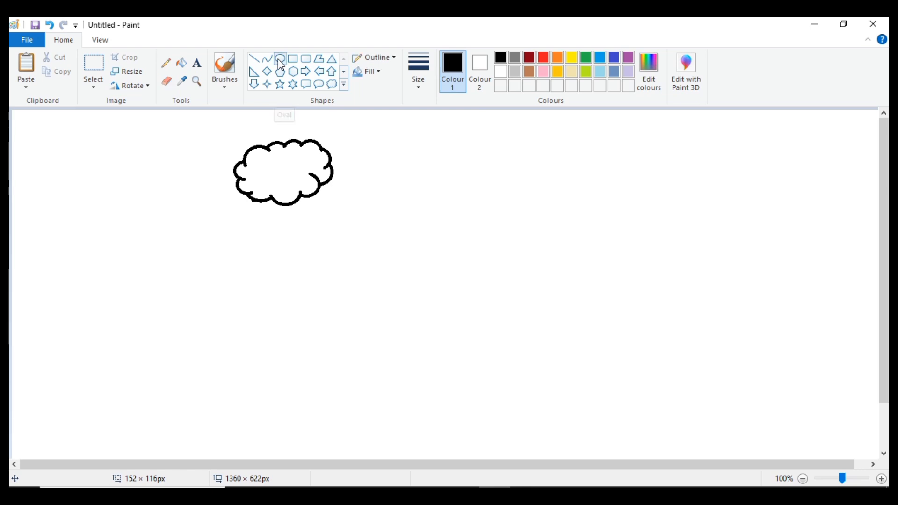
{"action": "left_click_drag", "start_coordinate": [77, 201], "coordinate": [99, 235]}
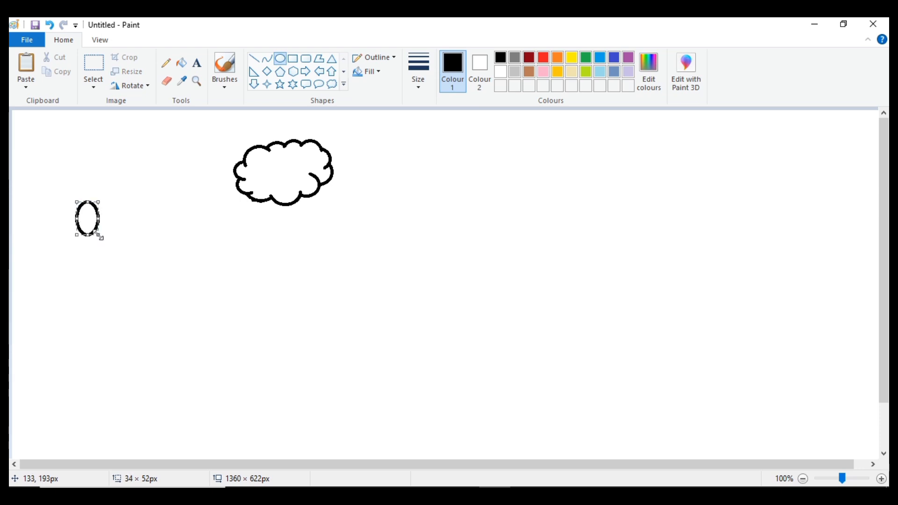
{"action": "left_click", "coordinate": [281, 60]}
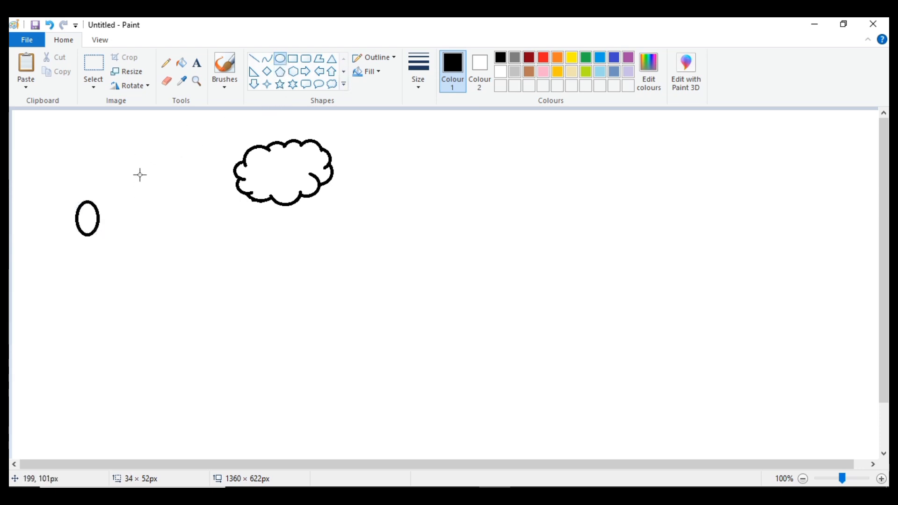
{"action": "left_click_drag", "start_coordinate": [136, 172], "coordinate": [147, 191]}
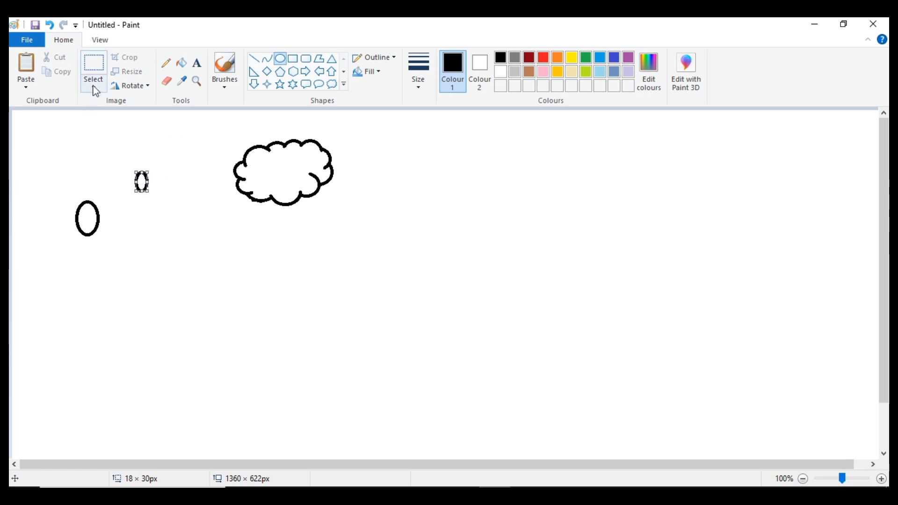
- Enable transparent selection and move the small oval into the lower part of the larger oval to form an eye
{"action": "left_click", "coordinate": [93, 91]}
{"action": "left_click", "coordinate": [110, 113]}
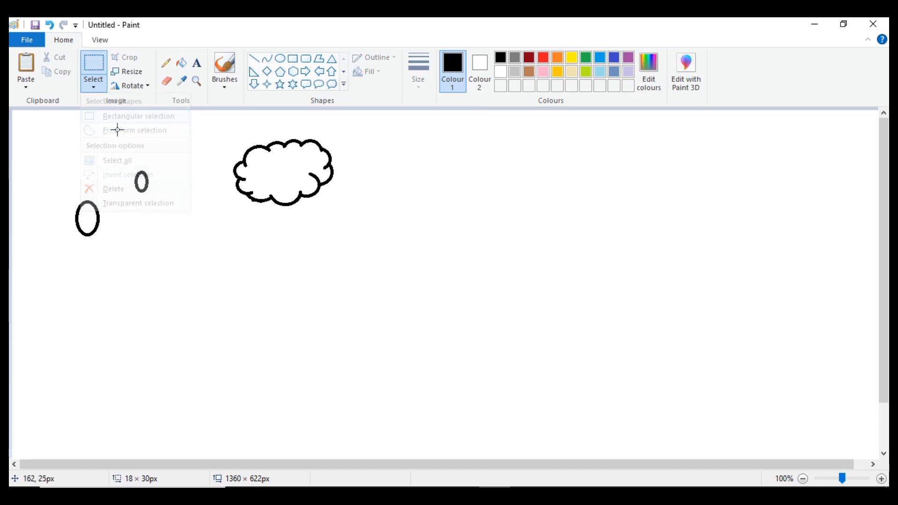
{"action": "left_click_drag", "start_coordinate": [127, 159], "coordinate": [131, 209]}
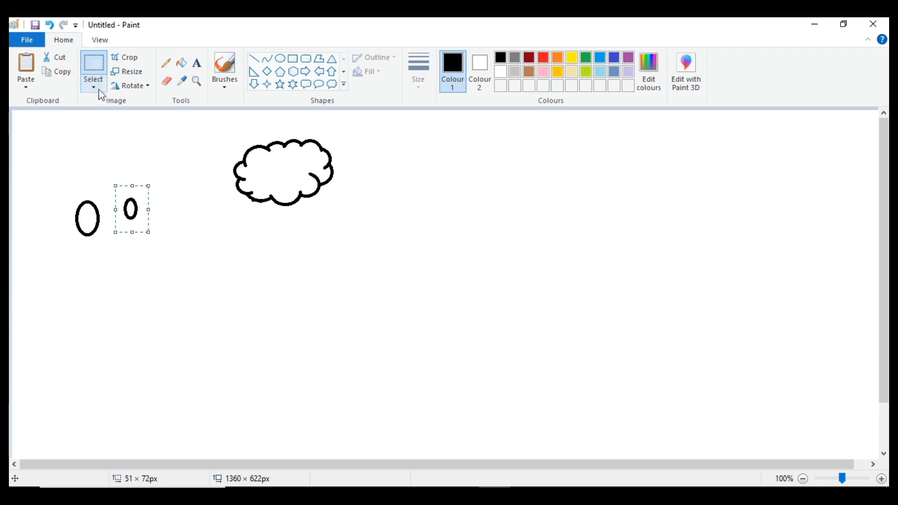
{"action": "left_click", "coordinate": [93, 89]}
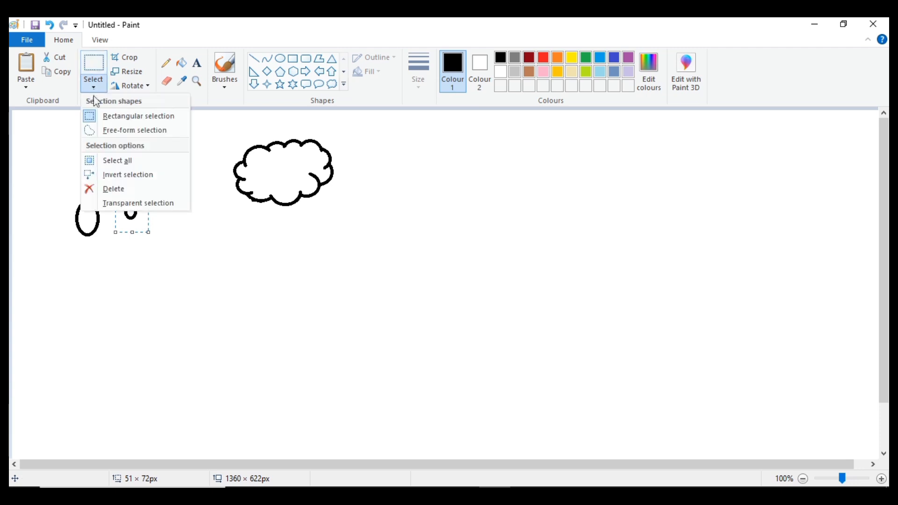
{"action": "left_click", "coordinate": [92, 204]}
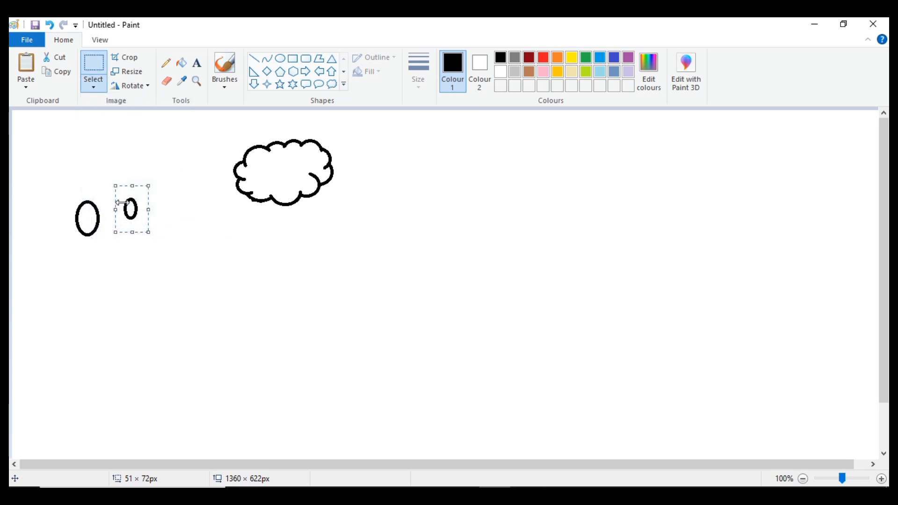
{"action": "left_click", "coordinate": [111, 173]}
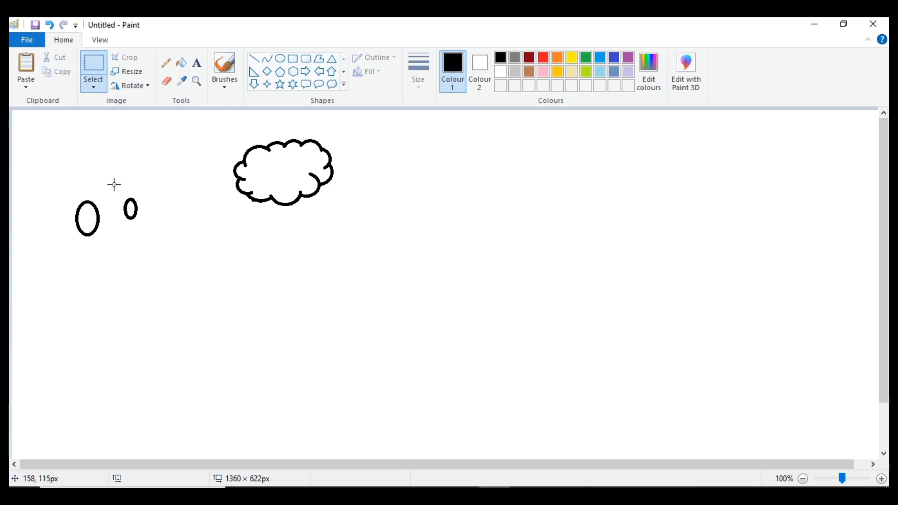
{"action": "left_click_drag", "start_coordinate": [114, 184], "coordinate": [155, 238]}
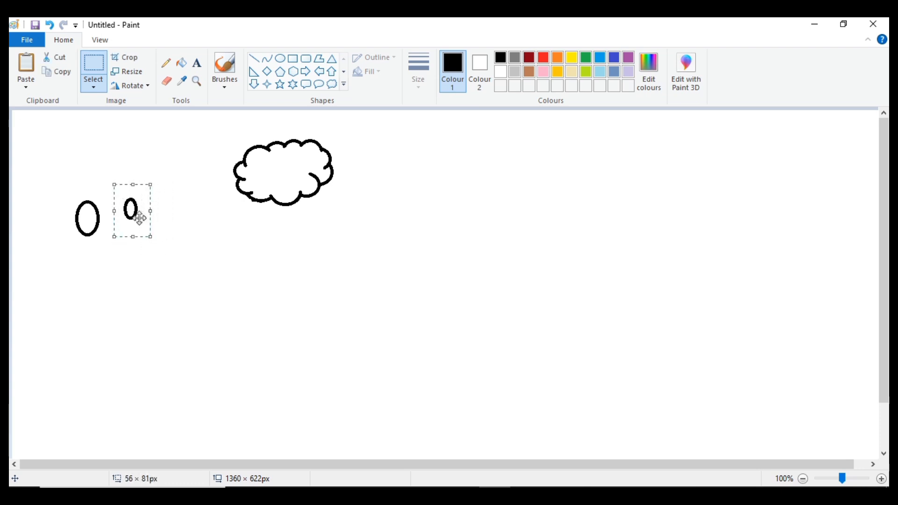
{"action": "left_click_drag", "start_coordinate": [138, 217], "coordinate": [92, 226]}
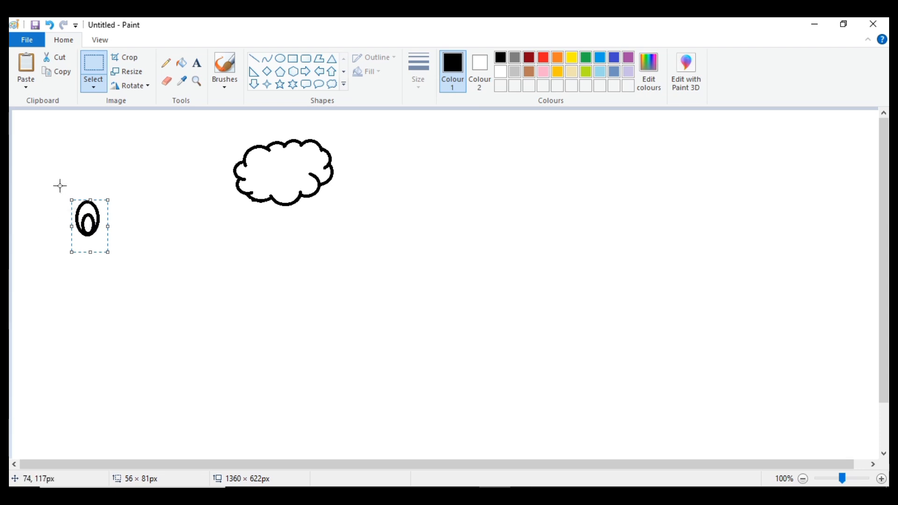
- Try to duplicate the eye at full size and place both eyes side by side inside the cloud
{"action": "left_click_drag", "start_coordinate": [60, 186], "coordinate": [141, 262]}
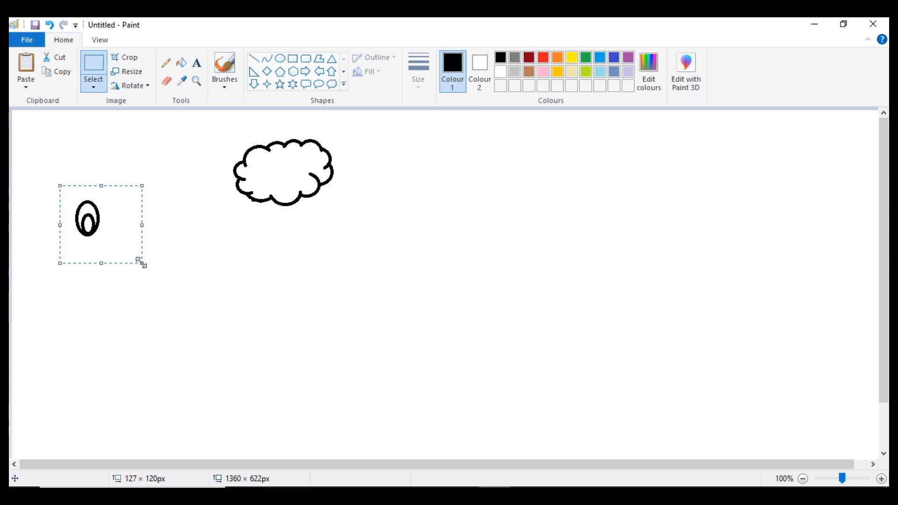
{"action": "left_click", "coordinate": [273, 281]}
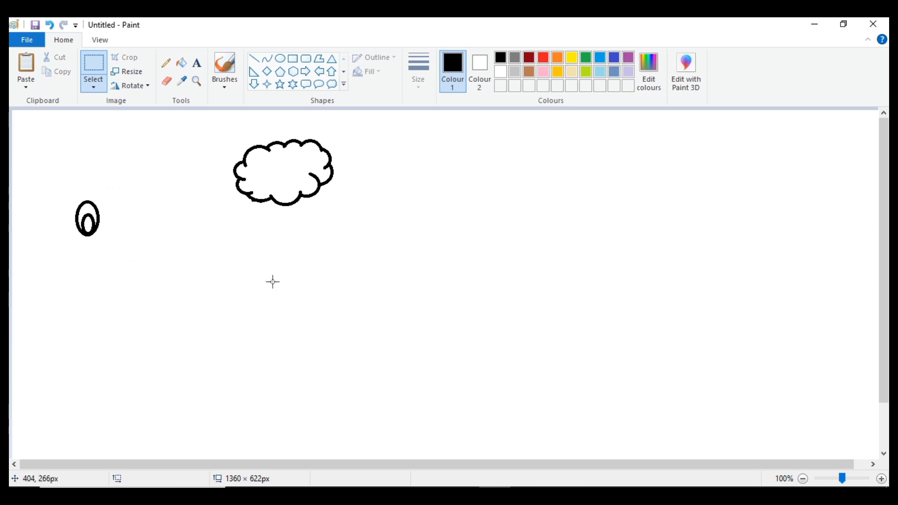
{"action": "key", "text": "ctrl+v"}
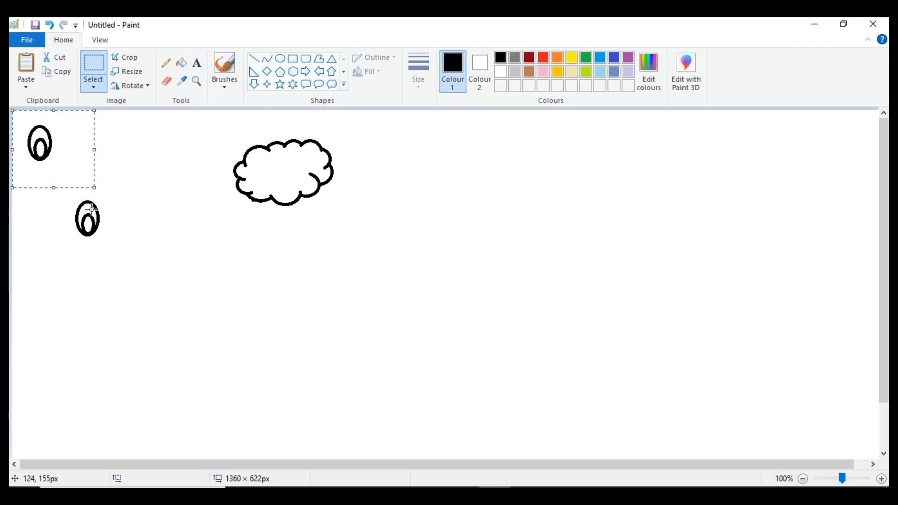
{"action": "left_click_drag", "start_coordinate": [67, 201], "coordinate": [286, 180]}
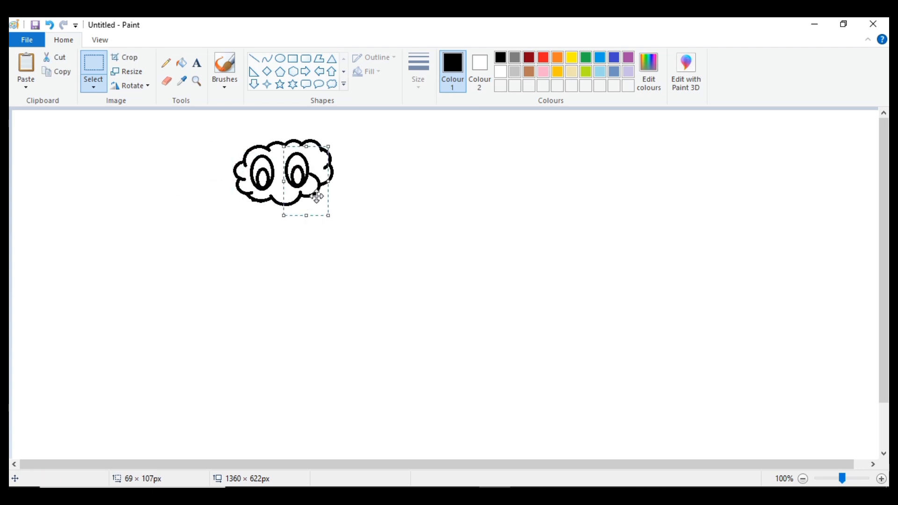
{"action": "left_click_drag", "start_coordinate": [316, 192], "coordinate": [316, 189]}
- Undo the placement and duplication of the eyes, back to the single assembled eye beside the cloud
{"action": "key", "text": "ctrl+z"}
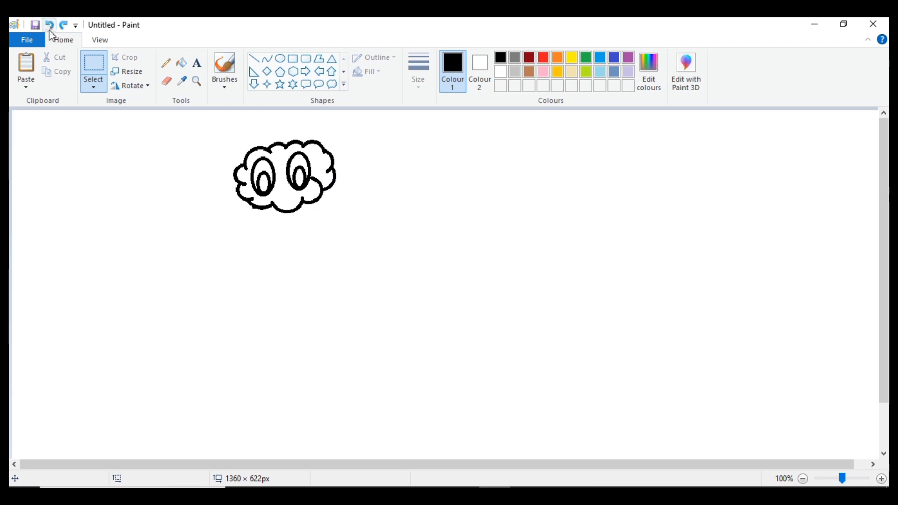
{"action": "left_click", "coordinate": [50, 28]}
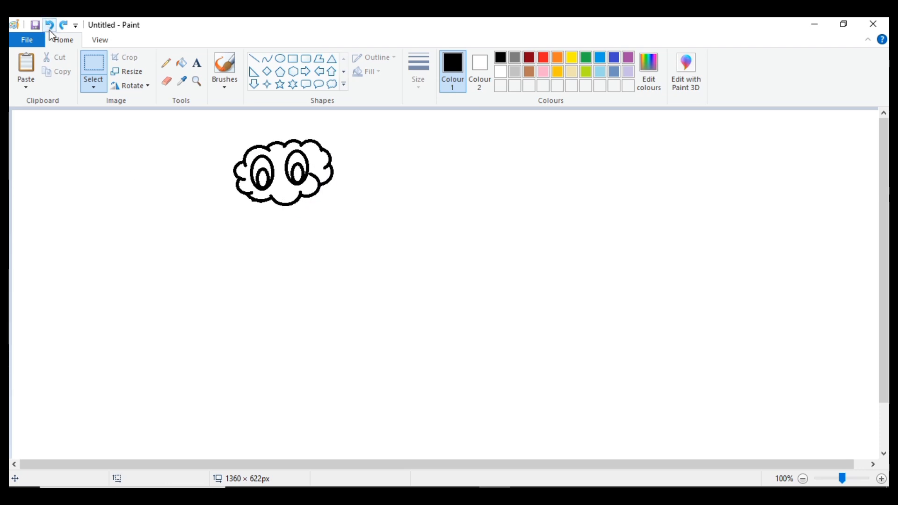
{"action": "left_click", "coordinate": [51, 28]}
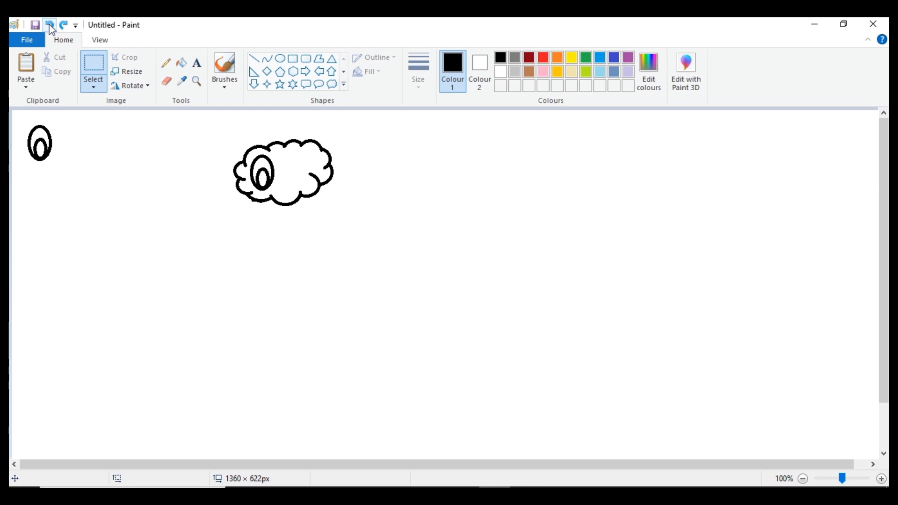
{"action": "left_click", "coordinate": [50, 27]}
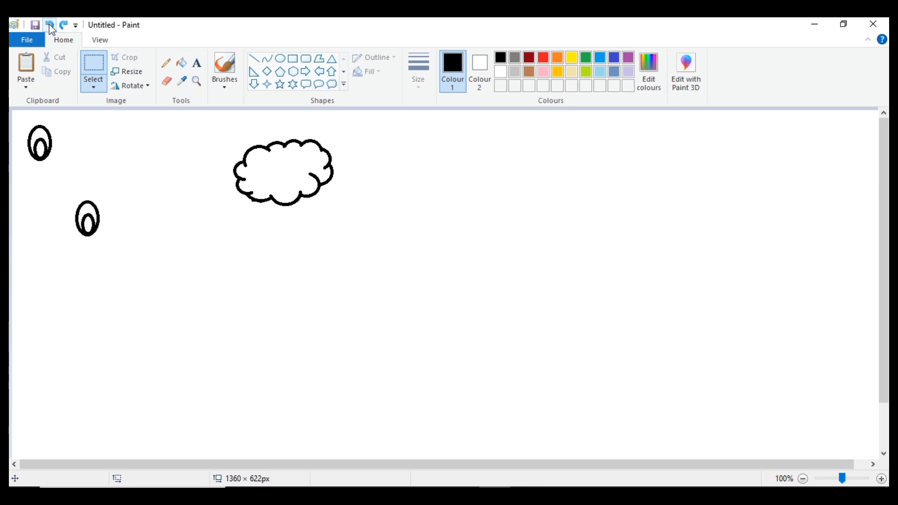
{"action": "left_click", "coordinate": [51, 27]}
{"action": "left_click", "coordinate": [50, 27]}
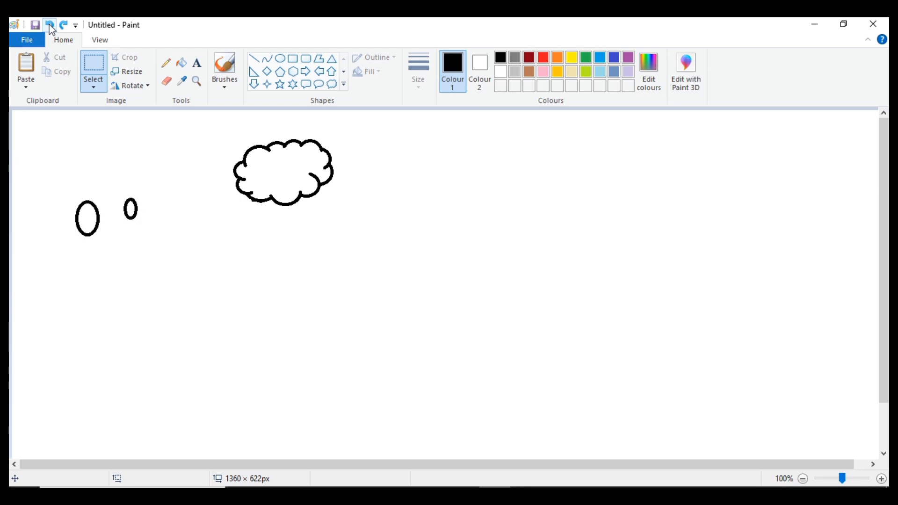
{"action": "left_click", "coordinate": [64, 26]}
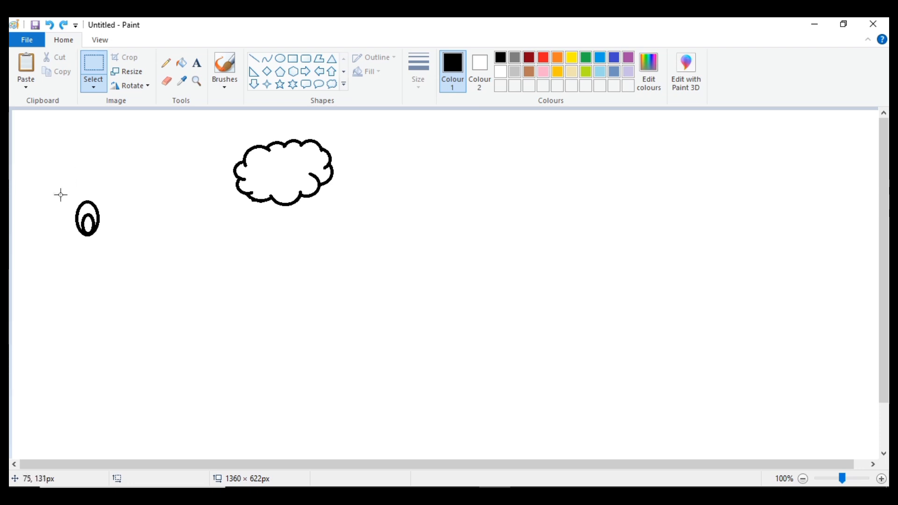
- Shrink the eye's selection to about 83 × 80 px, then place it and a duplicate side by side inside the cloud
{"action": "left_click_drag", "start_coordinate": [60, 194], "coordinate": [114, 245]}
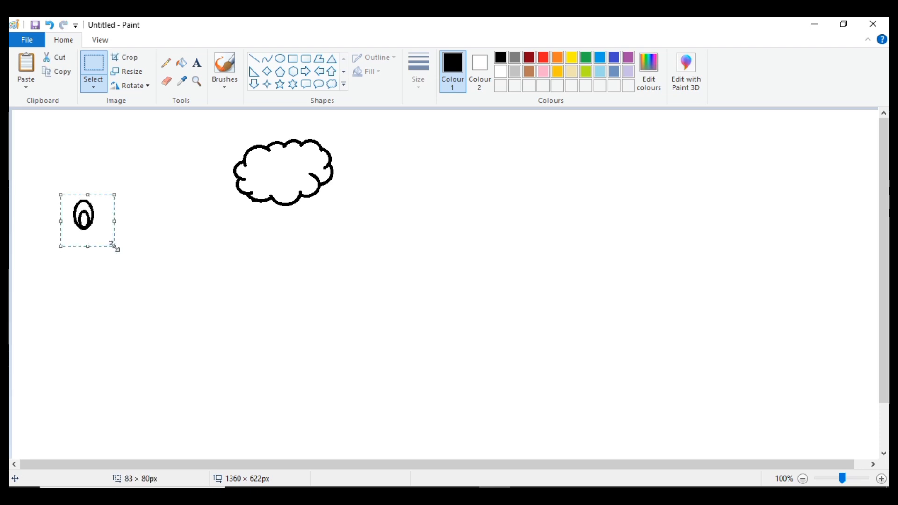
{"action": "left_click", "coordinate": [196, 256]}
{"action": "key", "text": "ctrl+v"}
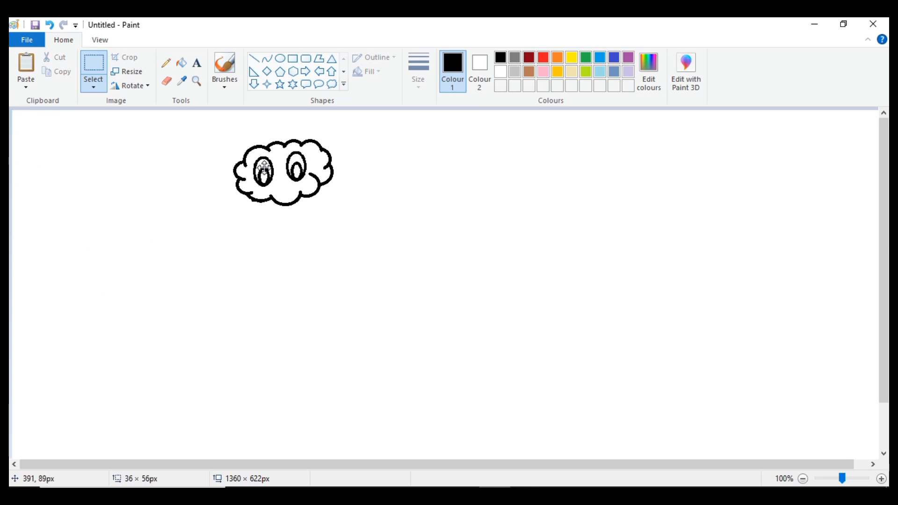
{"action": "left_click_drag", "start_coordinate": [265, 167], "coordinate": [262, 169]}
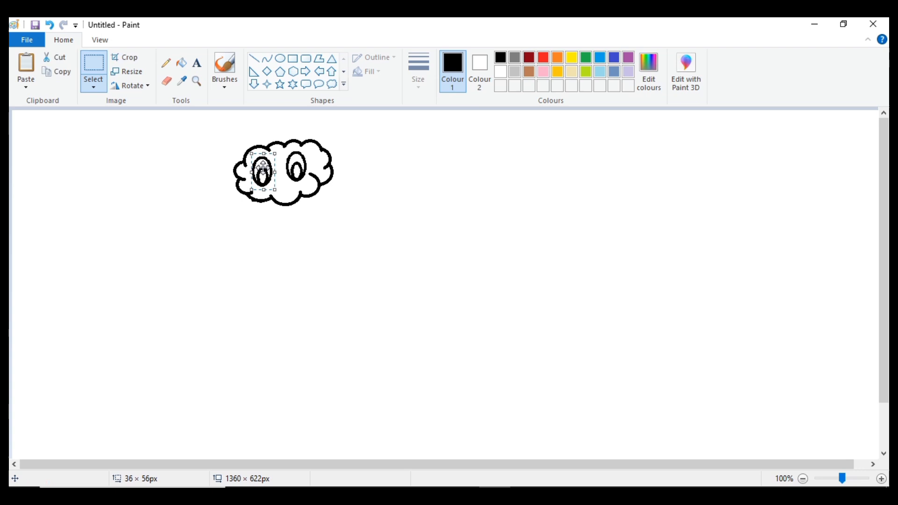
{"action": "left_click", "coordinate": [359, 292]}
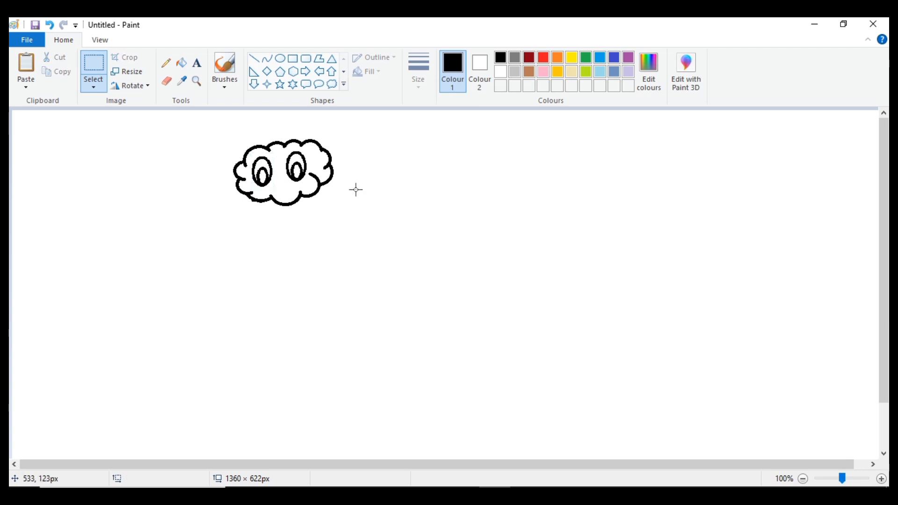
- Draw a flat oval about 30 × 17 px directly below the middle of the cloud's lower edge
{"action": "left_click", "coordinate": [284, 60]}
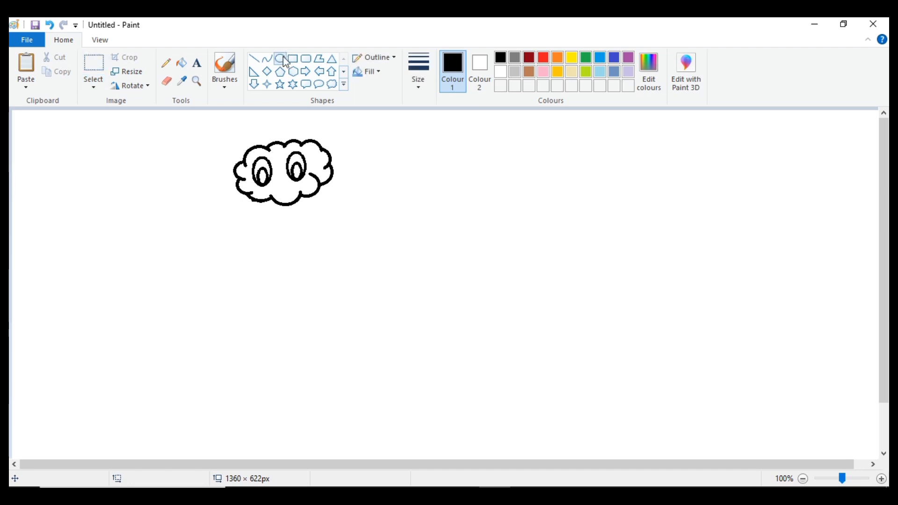
{"action": "left_click_drag", "start_coordinate": [280, 205], "coordinate": [299, 215]}
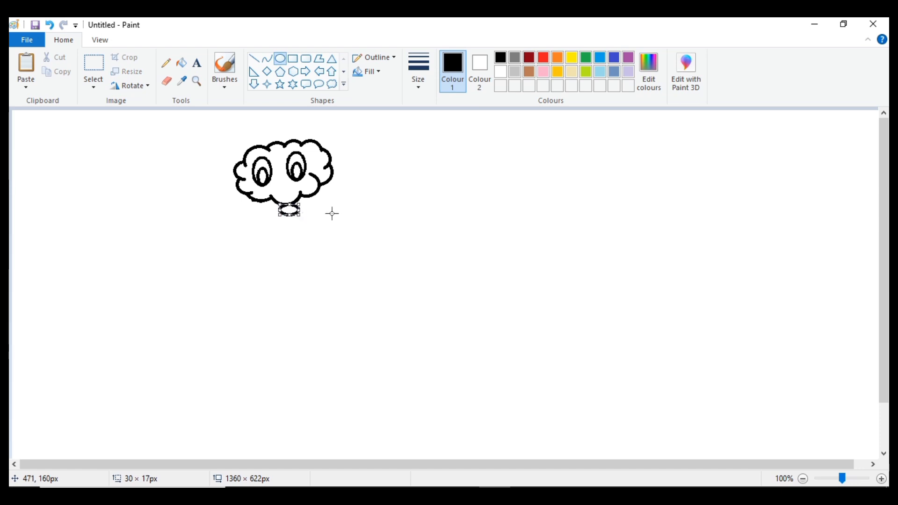
{"action": "left_click", "coordinate": [376, 227]}
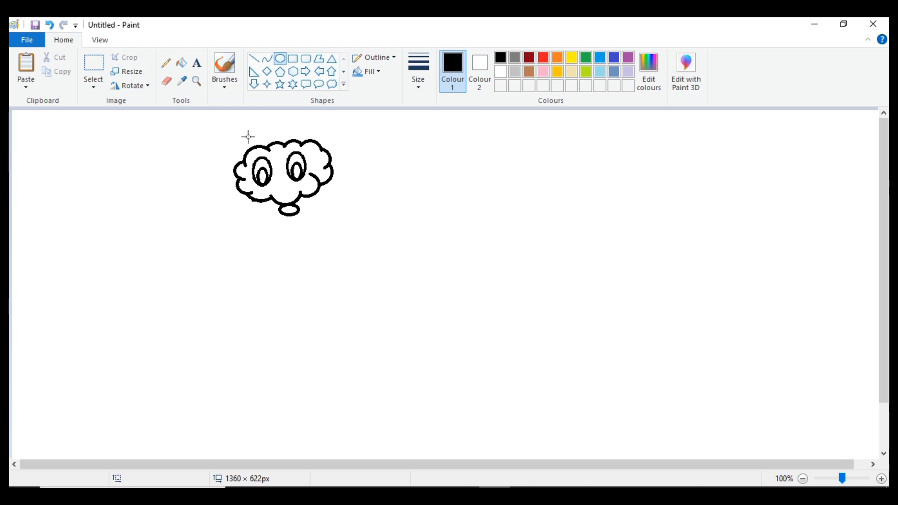
- Fill the cloud-shaped head with dark green (red 0, green 128, blue 0), leaving the eyes unfilled
{"action": "left_click", "coordinate": [181, 62]}
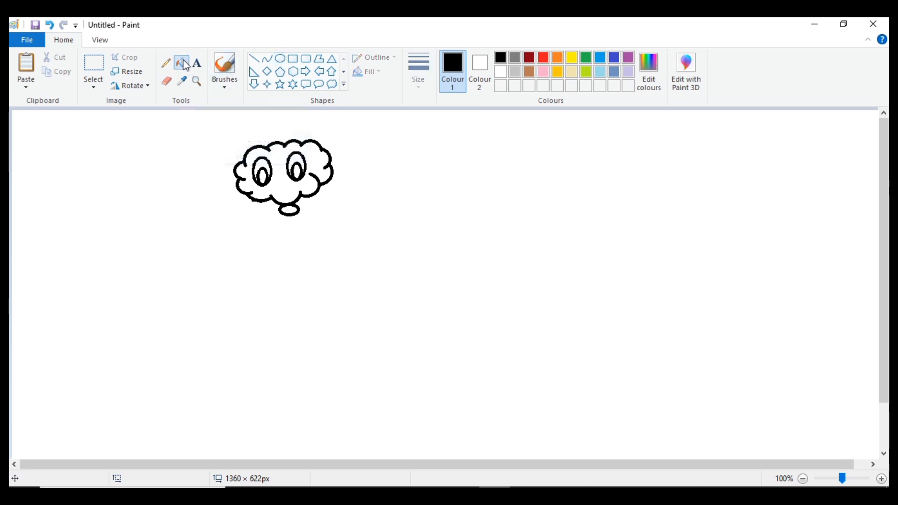
{"action": "left_click", "coordinate": [587, 57]}
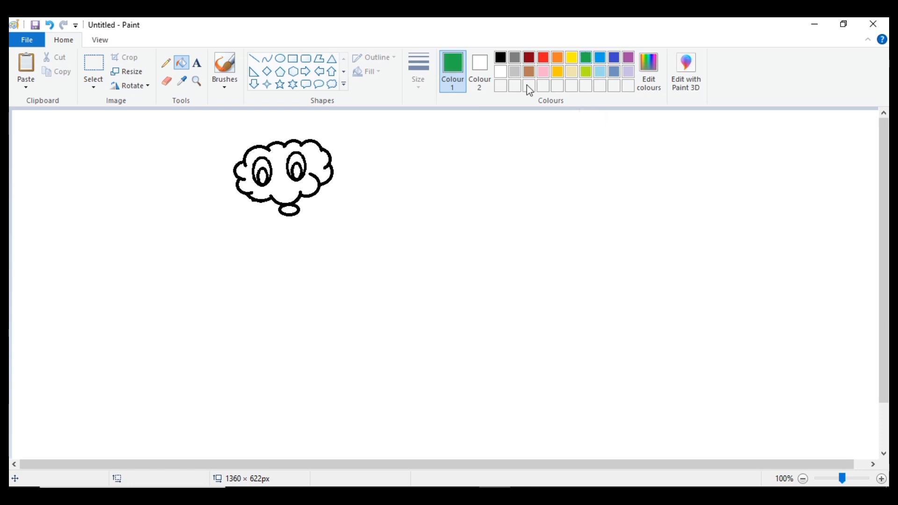
{"action": "left_click", "coordinate": [649, 74]}
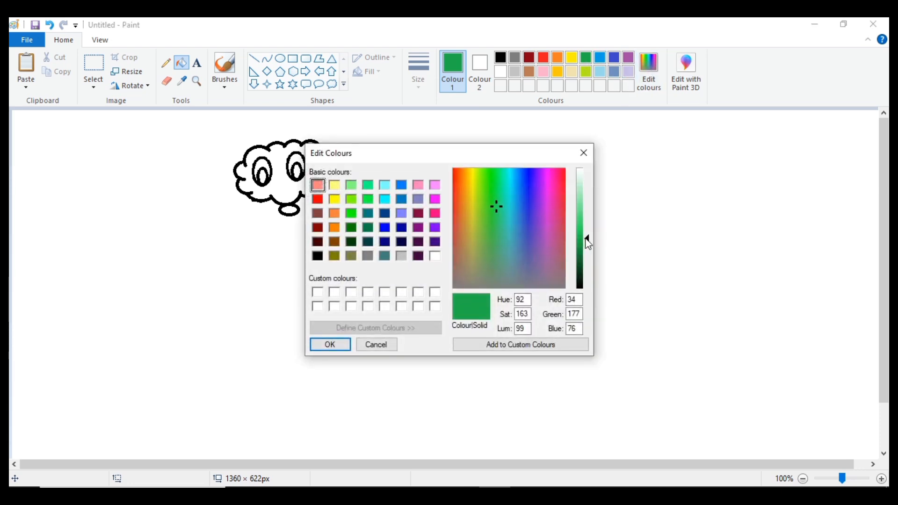
{"action": "left_click", "coordinate": [351, 228]}
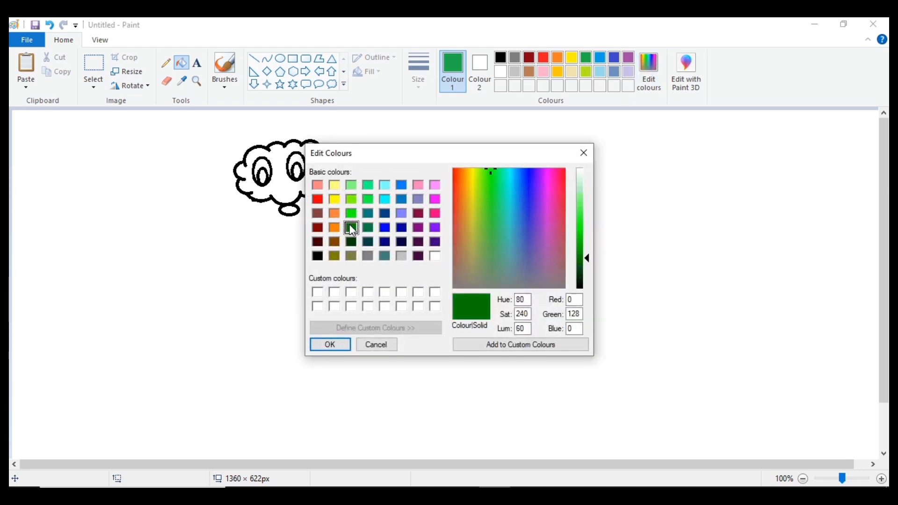
{"action": "left_click", "coordinate": [330, 344]}
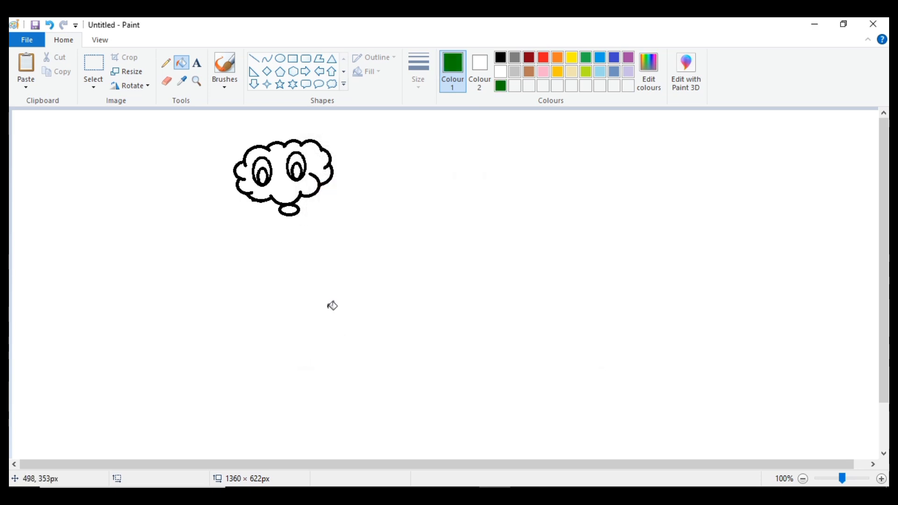
{"action": "left_click", "coordinate": [281, 158]}
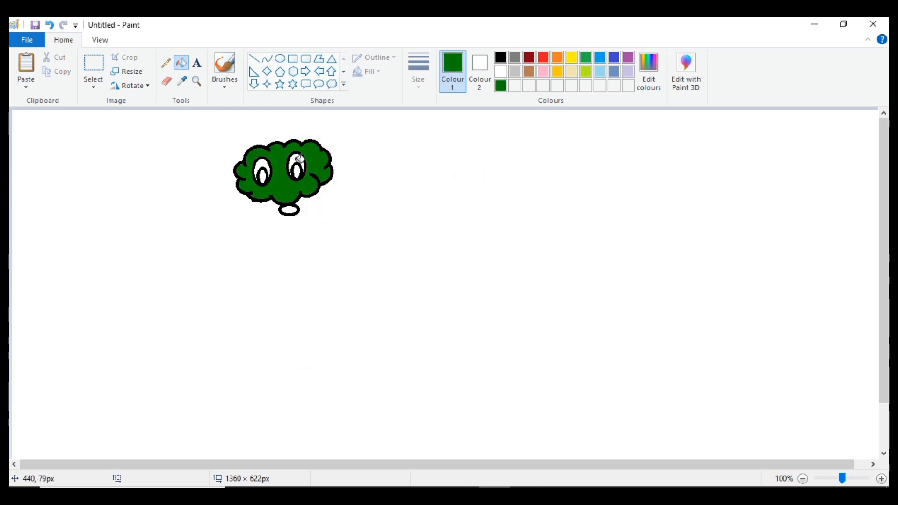
- Fill the outer ovals of both eyes with yellow and the inner pupils with black
{"action": "left_click", "coordinate": [571, 58]}
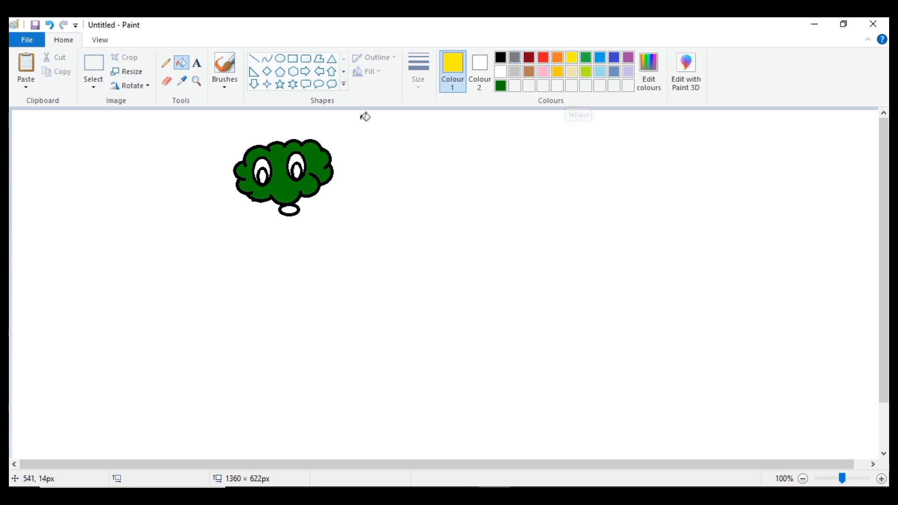
{"action": "left_click", "coordinate": [296, 159]}
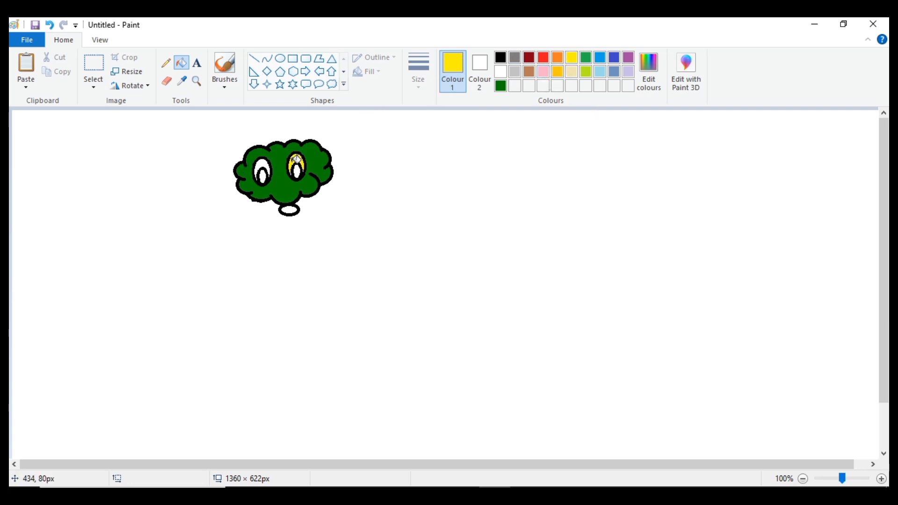
{"action": "left_click", "coordinate": [258, 165]}
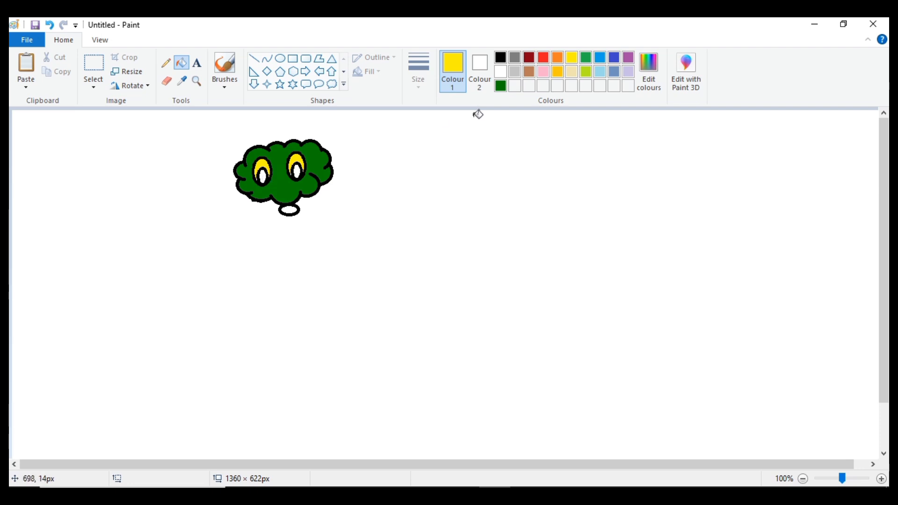
{"action": "left_click", "coordinate": [501, 60]}
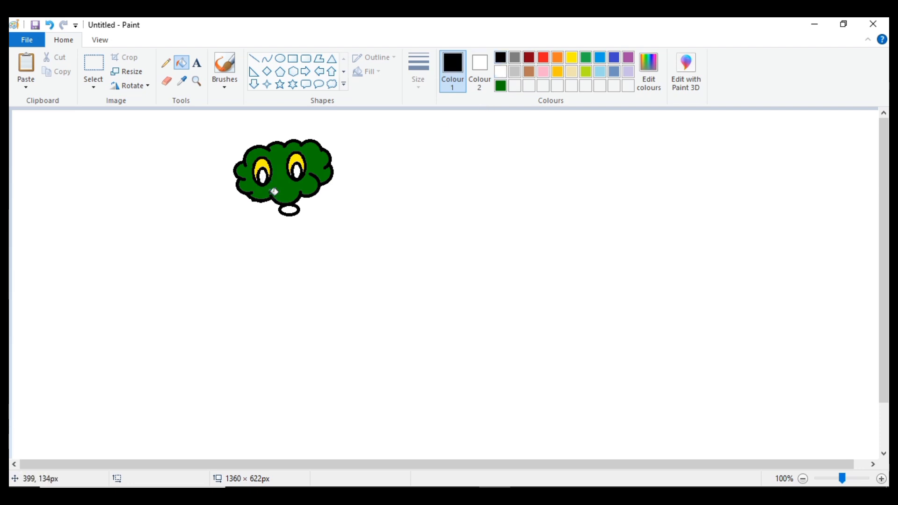
{"action": "left_click", "coordinate": [263, 175]}
{"action": "left_click", "coordinate": [297, 170]}
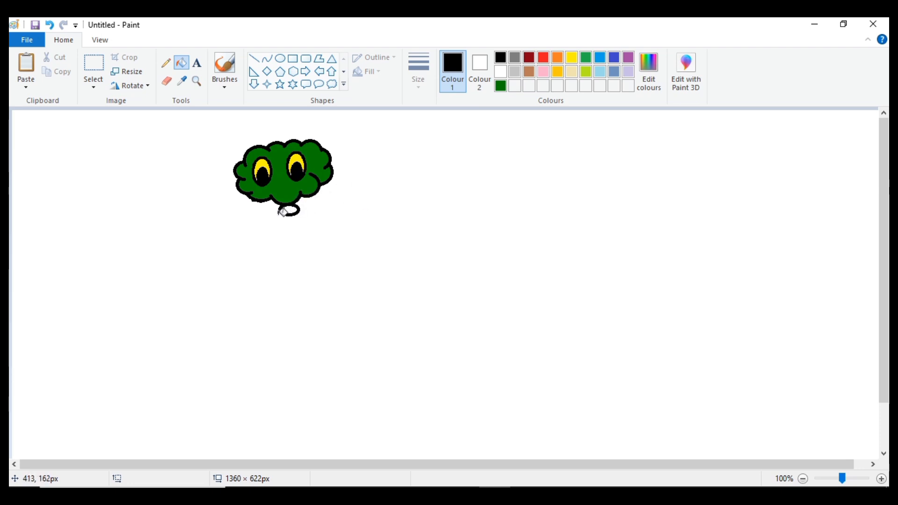
- Fill the inside of the small oval below the head with red, undoing the stray fill of the black outline
{"action": "left_click", "coordinate": [544, 58]}
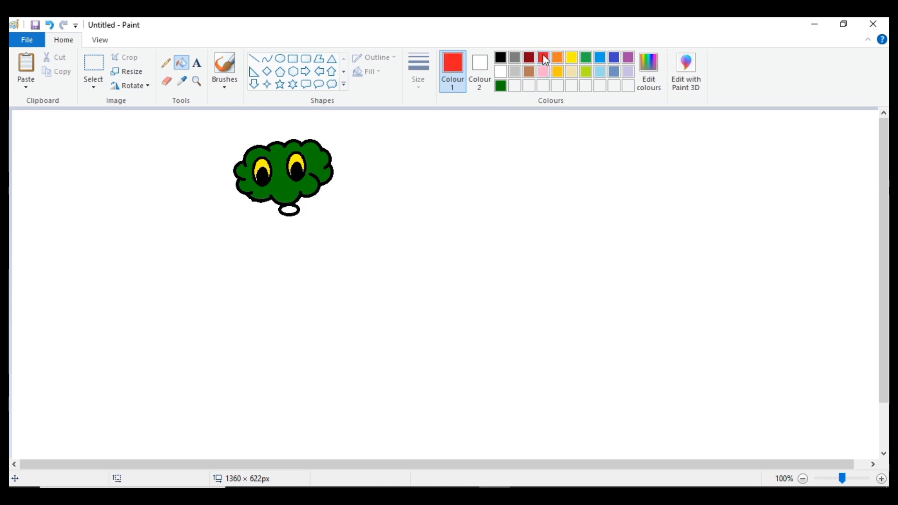
{"action": "left_click", "coordinate": [292, 213]}
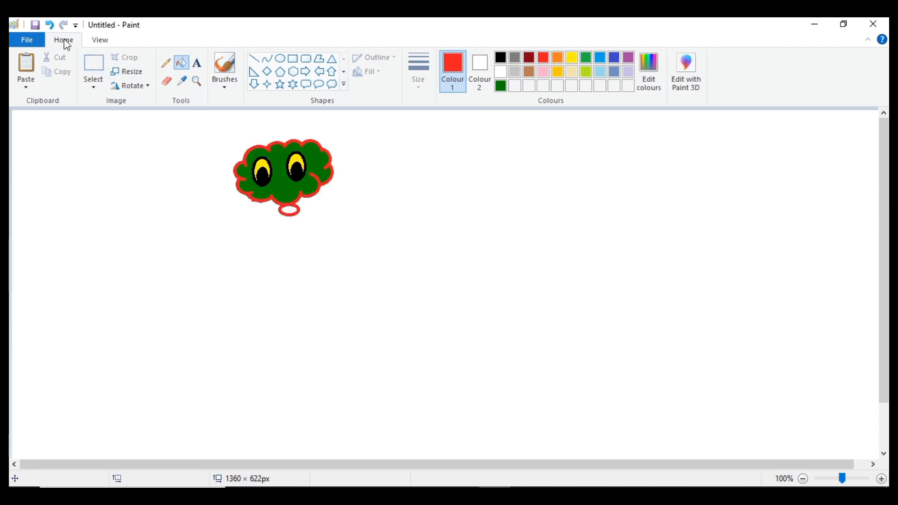
{"action": "left_click", "coordinate": [50, 26]}
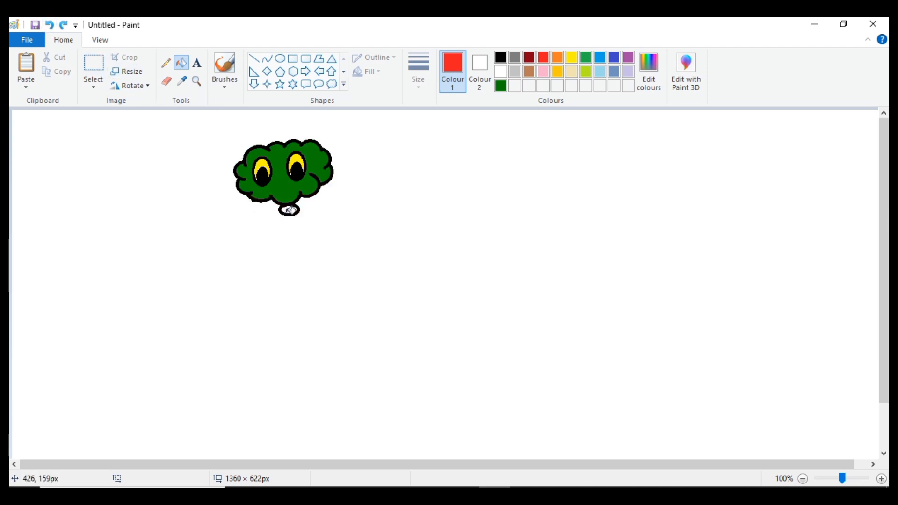
{"action": "left_click", "coordinate": [290, 210]}
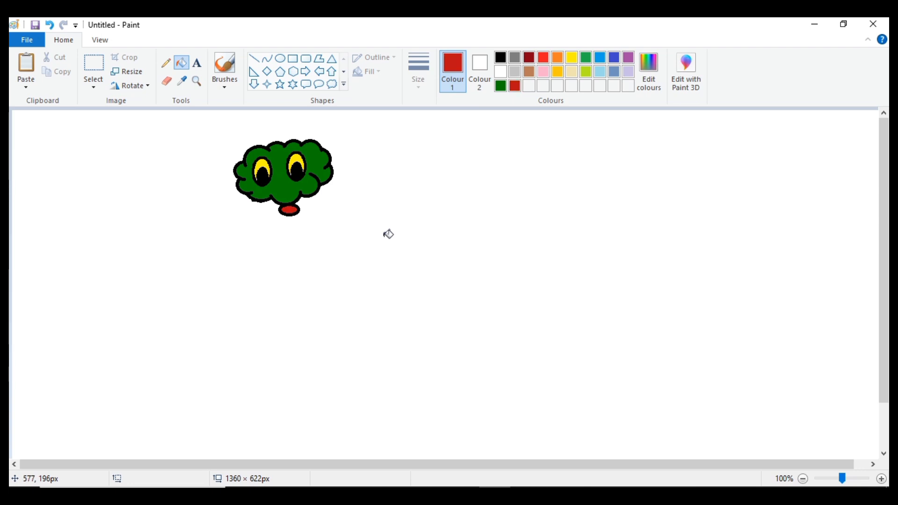
- Enclose the whole coloured snake head, including the red oval, in a rectangular selection of about 213 × 204 px
{"action": "left_click", "coordinate": [526, 496]}
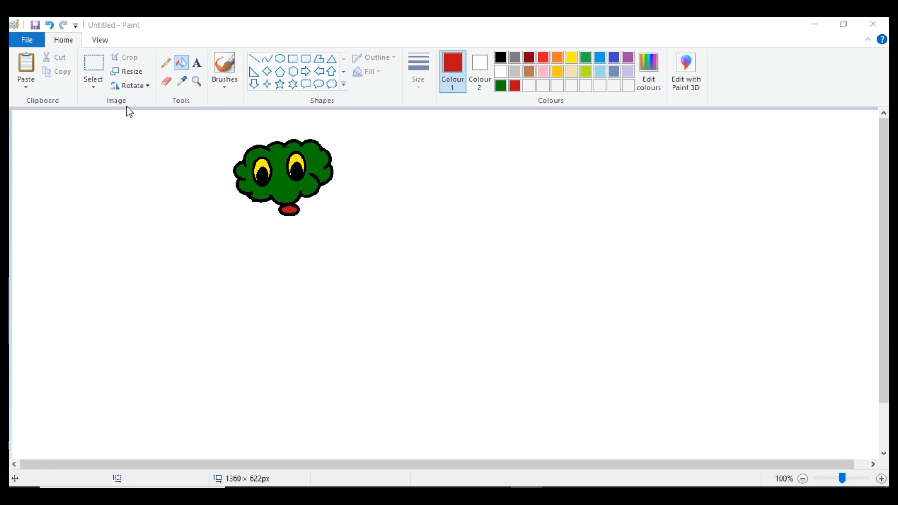
{"action": "left_click", "coordinate": [95, 88]}
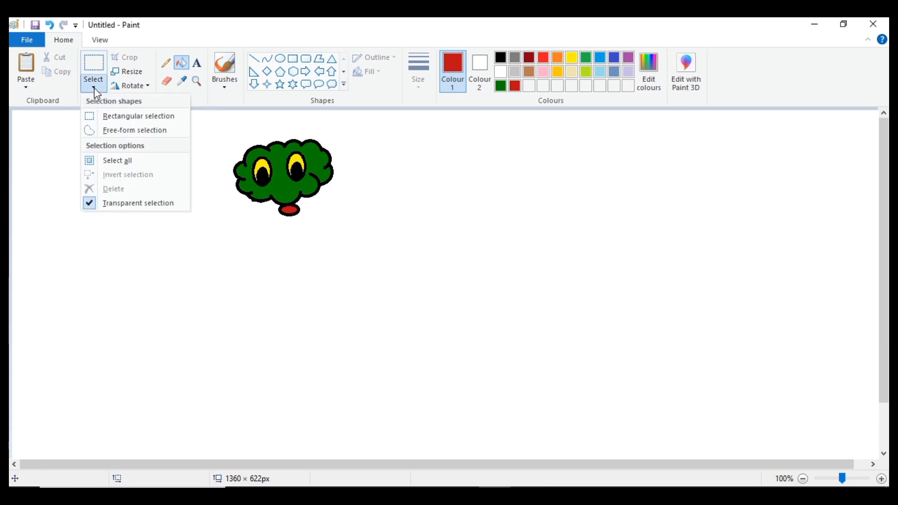
{"action": "left_click", "coordinate": [103, 116]}
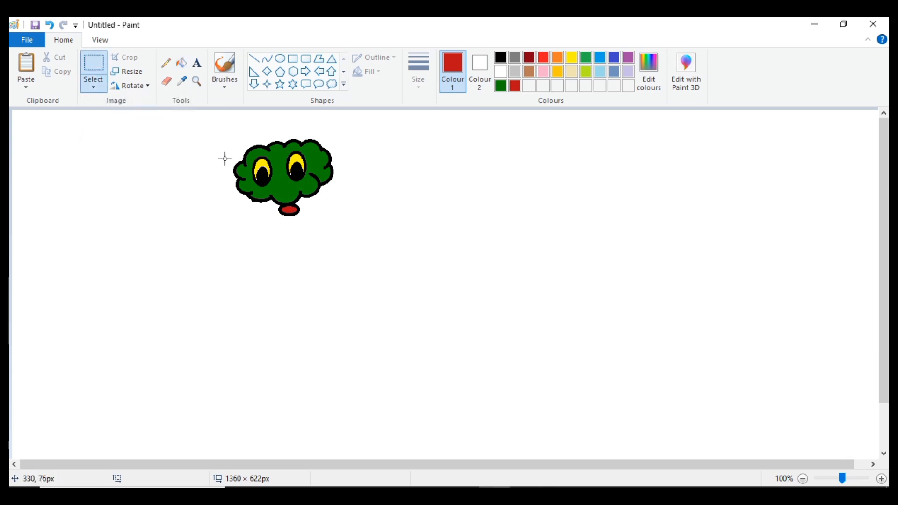
{"action": "left_click_drag", "start_coordinate": [211, 127], "coordinate": [368, 243]}
{"action": "left_click_drag", "start_coordinate": [367, 243], "coordinate": [374, 244]}
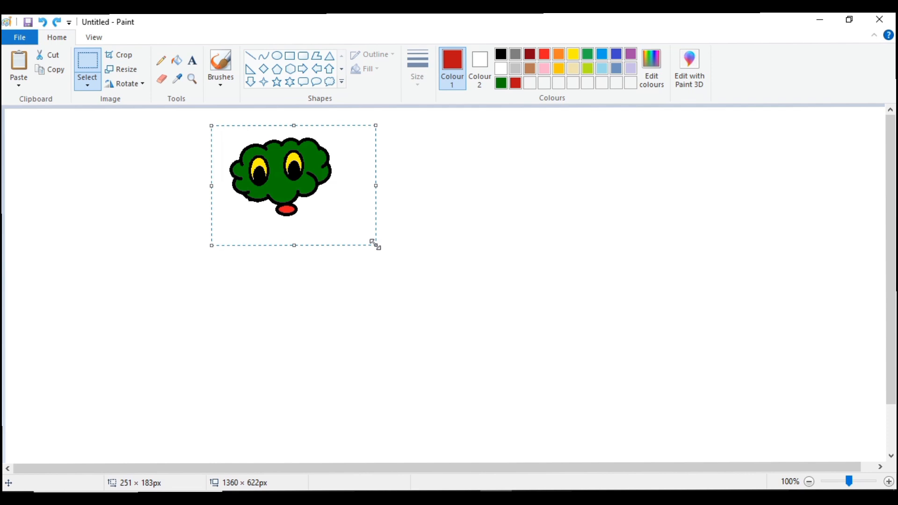
{"action": "left_click_drag", "start_coordinate": [376, 245], "coordinate": [359, 256]}
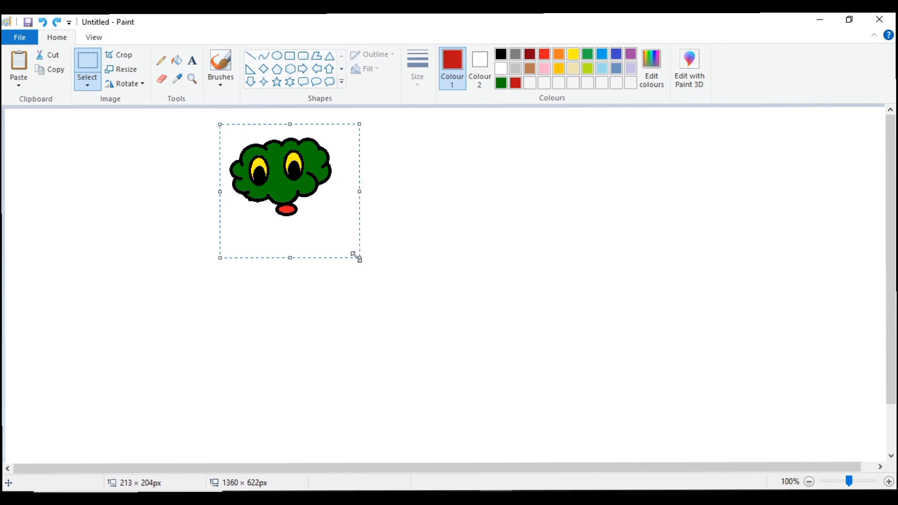
- Trail copies of the selected head in winding loops across the canvas to form a coiled scaly body, then deselect it
{"action": "mouse_move", "coordinate": [310, 212]}
{"action": "left_mouse_down"}
{"action": "mouse_move", "coordinate": [357, 213]}
{"action": "mouse_move", "coordinate": [384, 183]}
{"action": "mouse_move", "coordinate": [427, 244]}
{"action": "mouse_move", "coordinate": [482, 247]}
{"action": "mouse_move", "coordinate": [555, 211]}
{"action": "mouse_move", "coordinate": [535, 250]}
{"action": "mouse_move", "coordinate": [218, 259]}
{"action": "mouse_move", "coordinate": [234, 309]}
{"action": "mouse_move", "coordinate": [384, 209]}
{"action": "mouse_move", "coordinate": [428, 235]}
{"action": "mouse_move", "coordinate": [400, 333]}
{"action": "mouse_move", "coordinate": [587, 282]}
{"action": "left_mouse_up"}
{"action": "mouse_move", "coordinate": [543, 227]}
{"action": "left_mouse_down"}
{"action": "mouse_move", "coordinate": [671, 176]}
{"action": "mouse_move", "coordinate": [618, 269]}
{"action": "mouse_move", "coordinate": [483, 252]}
{"action": "mouse_move", "coordinate": [347, 267]}
{"action": "mouse_move", "coordinate": [365, 305]}
{"action": "mouse_move", "coordinate": [201, 289]}
{"action": "mouse_move", "coordinate": [228, 212]}
{"action": "mouse_move", "coordinate": [322, 243]}
{"action": "mouse_move", "coordinate": [510, 389]}
{"action": "mouse_move", "coordinate": [629, 258]}
{"action": "mouse_move", "coordinate": [656, 209]}
{"action": "mouse_move", "coordinate": [528, 184]}
{"action": "mouse_move", "coordinate": [441, 354]}
{"action": "mouse_move", "coordinate": [327, 330]}
{"action": "mouse_move", "coordinate": [340, 240]}
{"action": "mouse_move", "coordinate": [253, 235]}
{"action": "mouse_move", "coordinate": [256, 324]}
{"action": "mouse_move", "coordinate": [473, 305]}
{"action": "mouse_move", "coordinate": [509, 212]}
{"action": "mouse_move", "coordinate": [618, 239]}
{"action": "mouse_move", "coordinate": [614, 299]}
{"action": "mouse_move", "coordinate": [444, 258]}
{"action": "mouse_move", "coordinate": [338, 178]}
{"action": "mouse_move", "coordinate": [187, 251]}
{"action": "mouse_move", "coordinate": [201, 387]}
{"action": "mouse_move", "coordinate": [356, 298]}
{"action": "mouse_move", "coordinate": [420, 206]}
{"action": "mouse_move", "coordinate": [460, 350]}
{"action": "mouse_move", "coordinate": [591, 347]}
{"action": "mouse_move", "coordinate": [647, 180]}
{"action": "mouse_move", "coordinate": [620, 288]}
{"action": "mouse_move", "coordinate": [524, 152]}
{"action": "mouse_move", "coordinate": [370, 314]}
{"action": "mouse_move", "coordinate": [283, 234]}
{"action": "mouse_move", "coordinate": [305, 219]}
{"action": "left_mouse_up"}
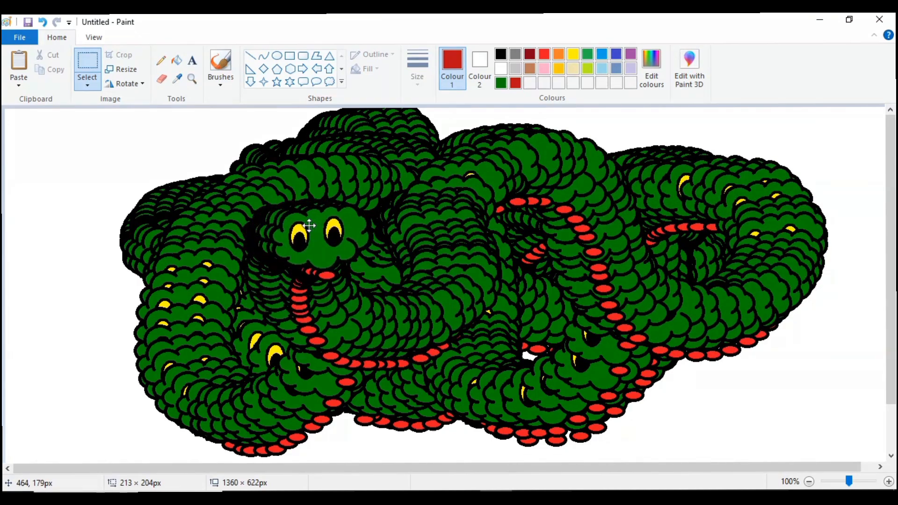
{"action": "left_click", "coordinate": [771, 369]}
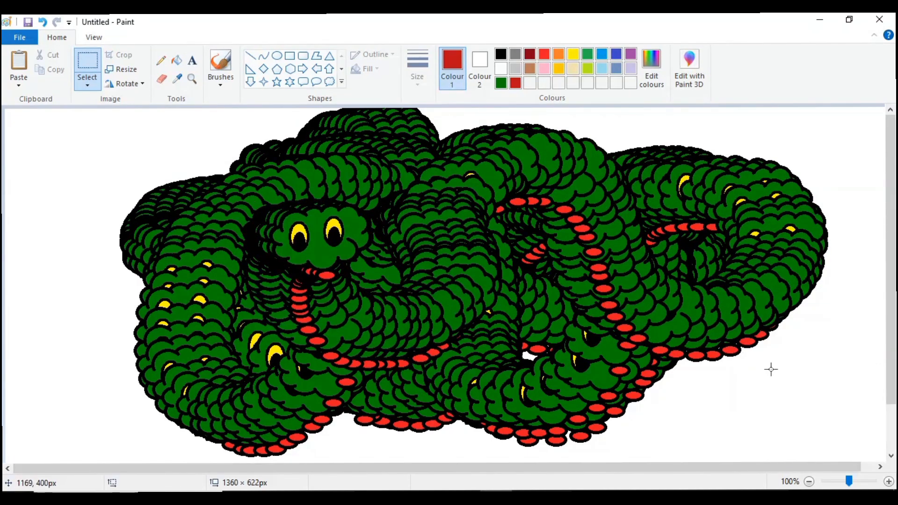